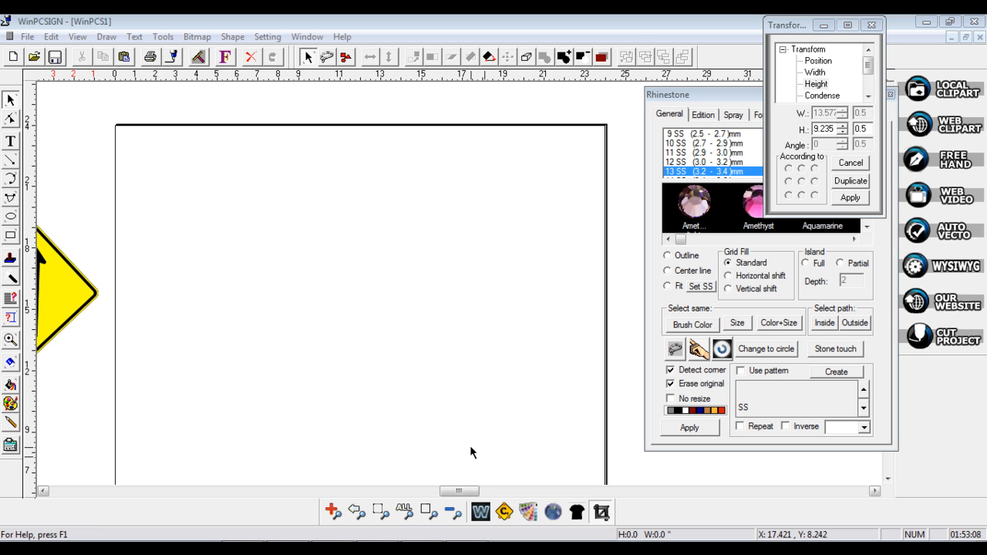
Step: Draw a red rectangle about 12.8 inches wide and 8.2 inches high inside the page and select it for editing
left_click(9, 234)
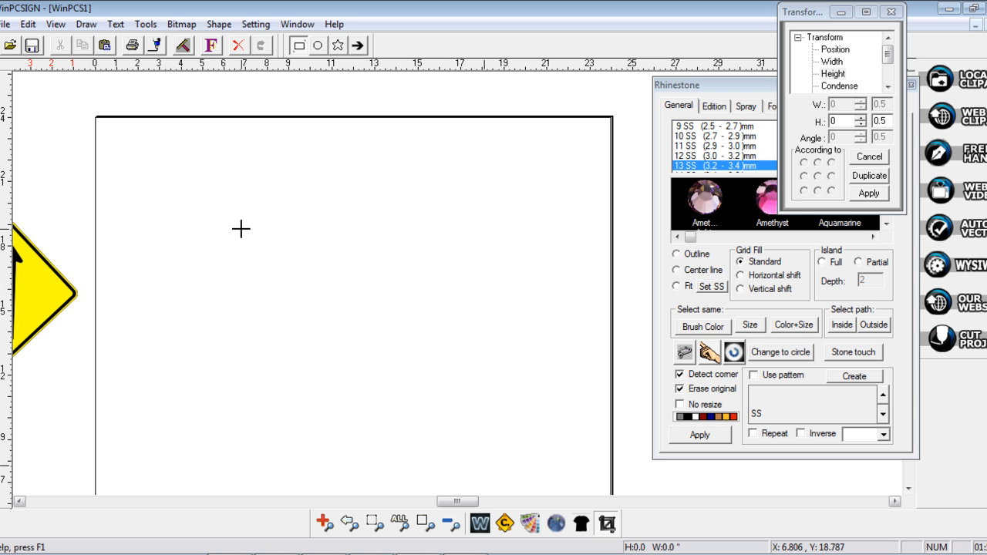
left_click_drag(187, 214, 463, 391)
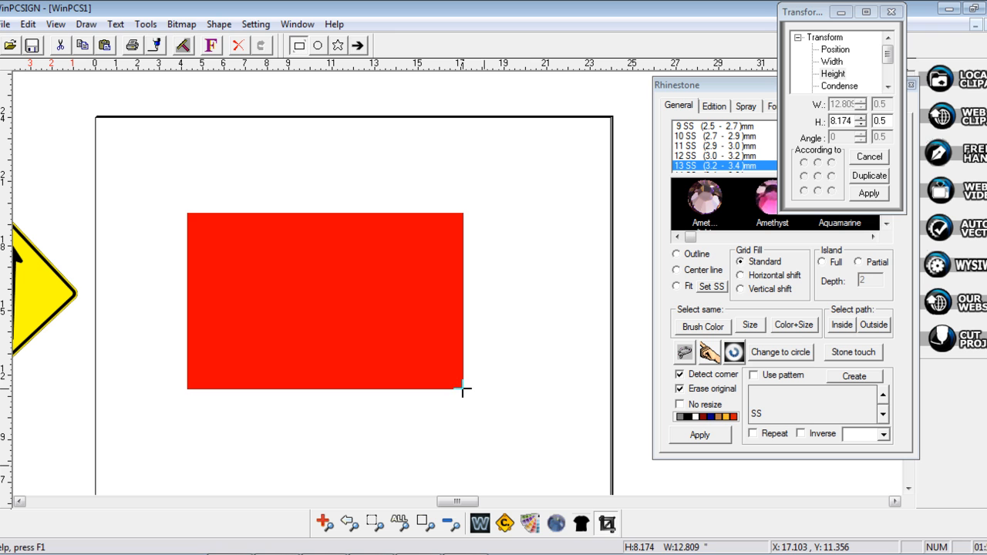
left_click(2, 96)
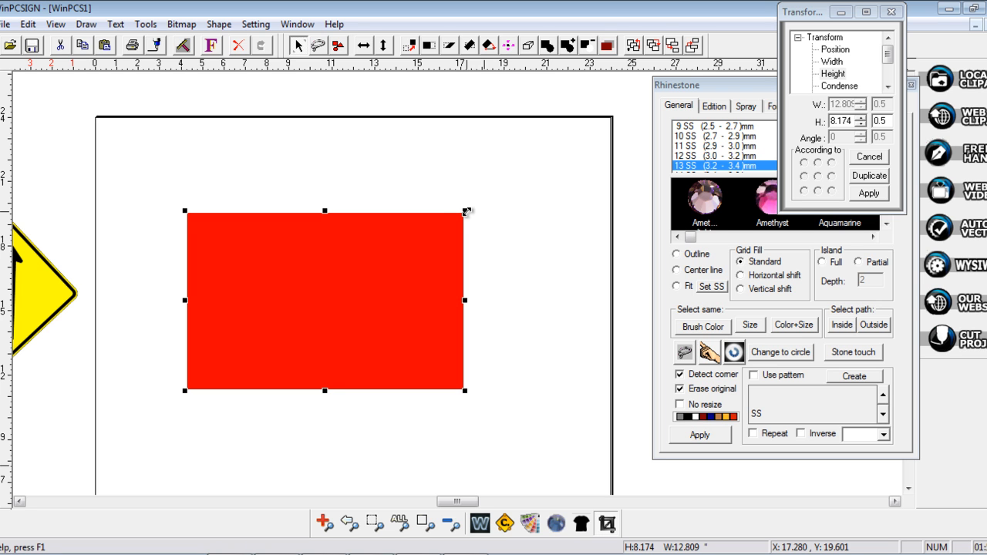
Step: Enlarge the red rectangle from its corners to about 14.3 inches wide and 9.1 inches high
left_click_drag(467, 212, 485, 209)
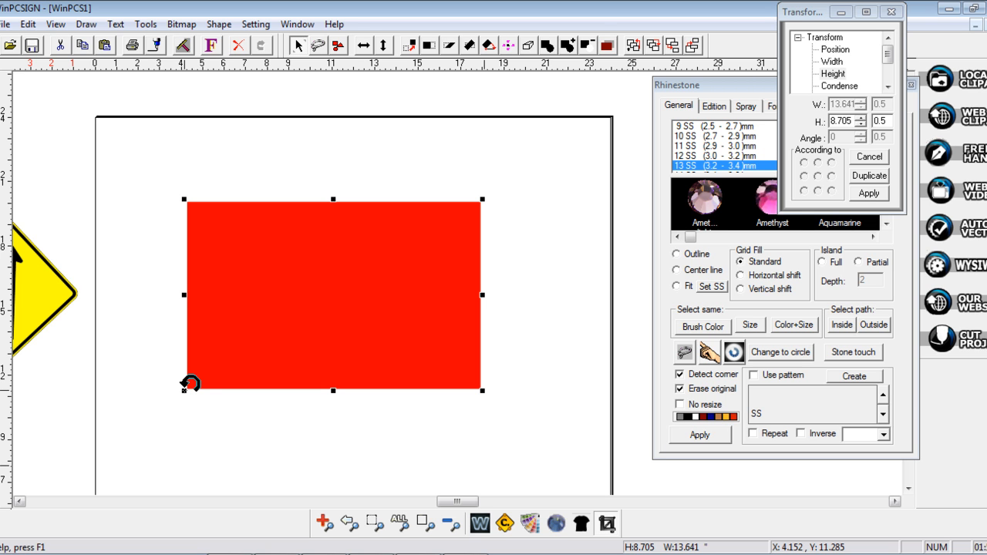
left_click(142, 226)
left_click(208, 374)
left_click_drag(184, 392, 170, 399)
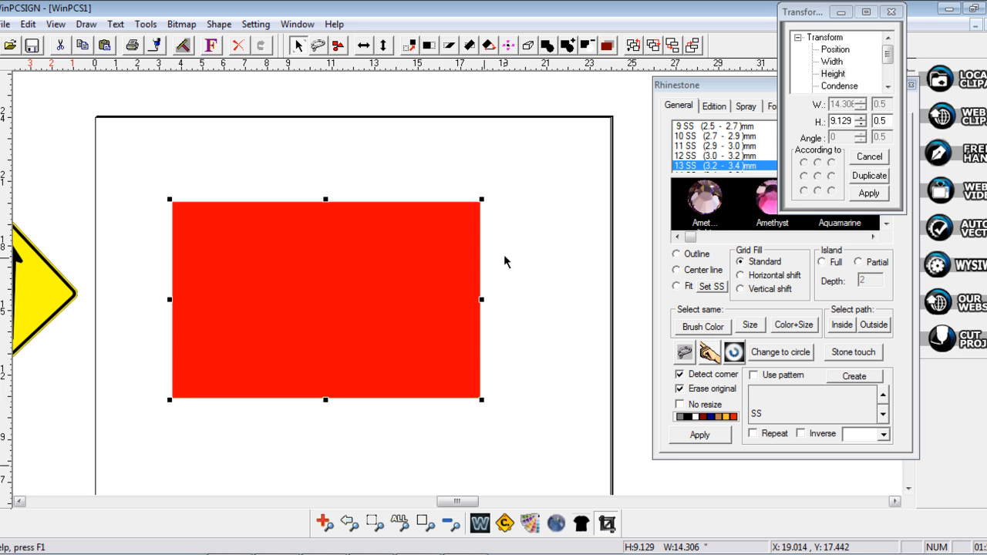
Step: Fill the red rectangle with 13 SS rhinestones in a standard grid, using a spacing of 0.03
left_click_drag(150, 128, 557, 423)
left_click(712, 288)
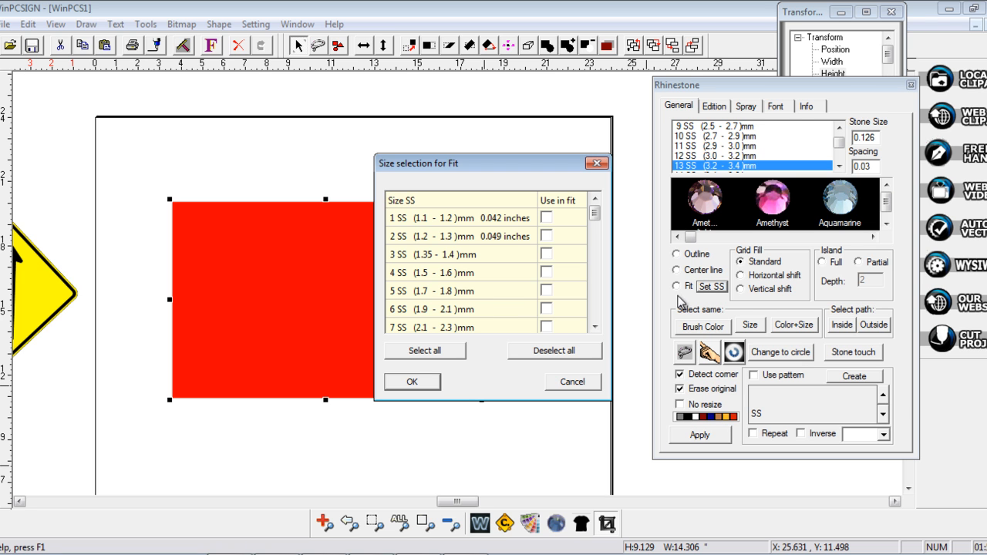
left_click(570, 384)
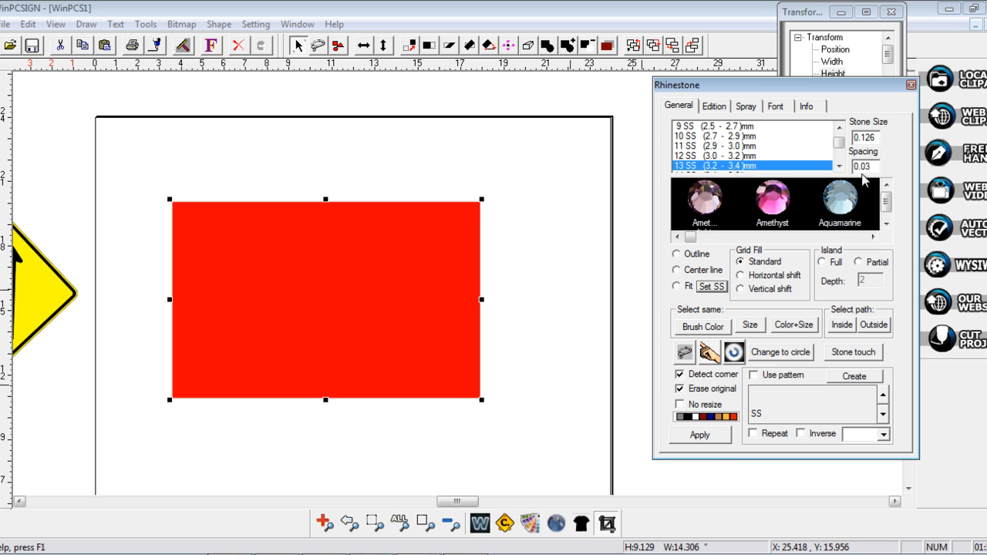
left_click(697, 436)
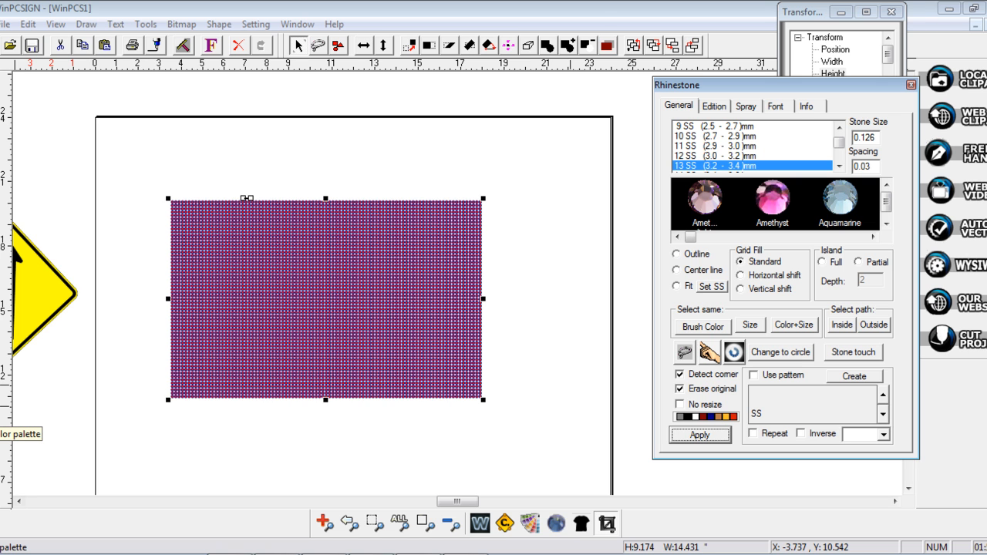
Step: Remove the pen outline from the rhinestones that fill the rectangle and deselect them
left_click(1, 419)
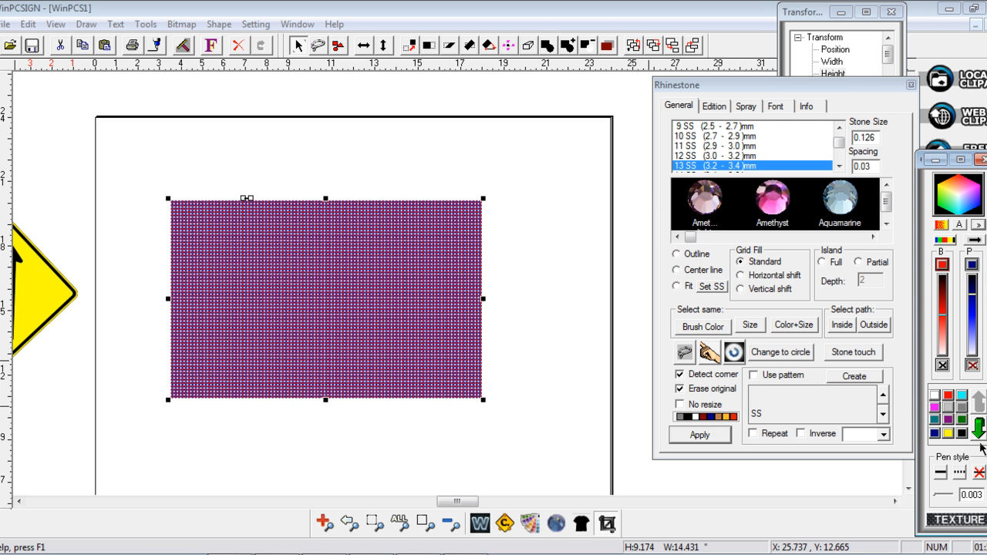
left_click(980, 474)
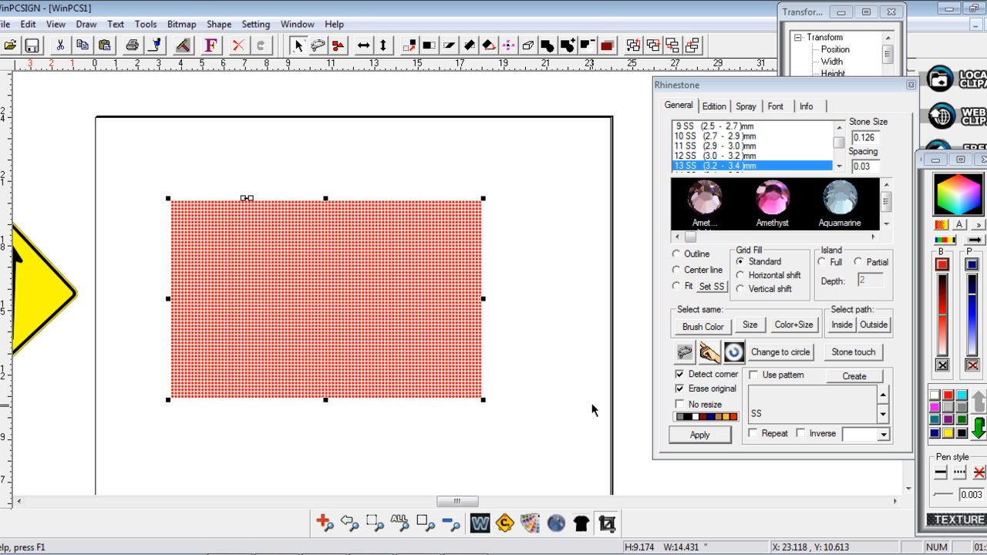
left_click(574, 384)
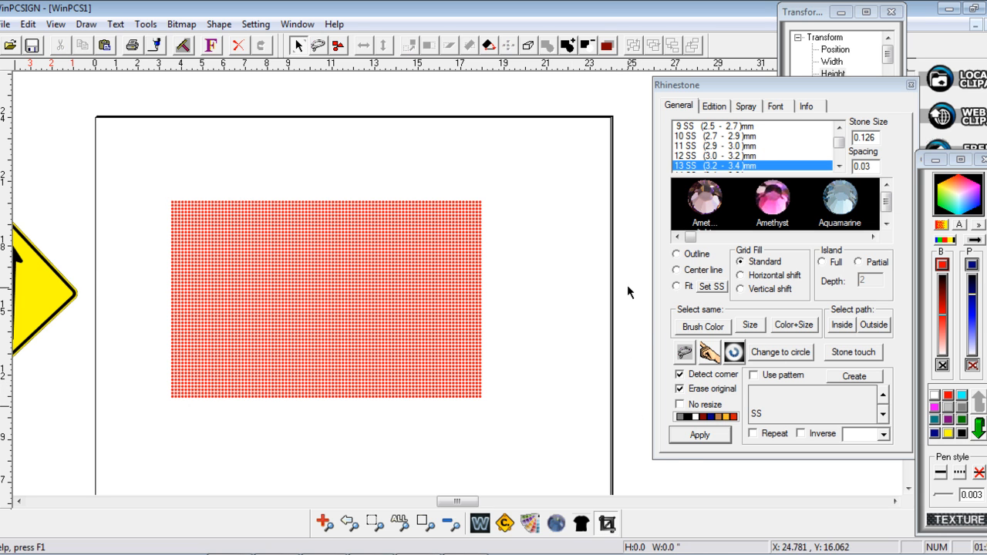
Step: Shift the yellow road sign towards the page and browse the local clipart's Danger signals category up to logos 13 to 16
left_click_drag(68, 304, 117, 285)
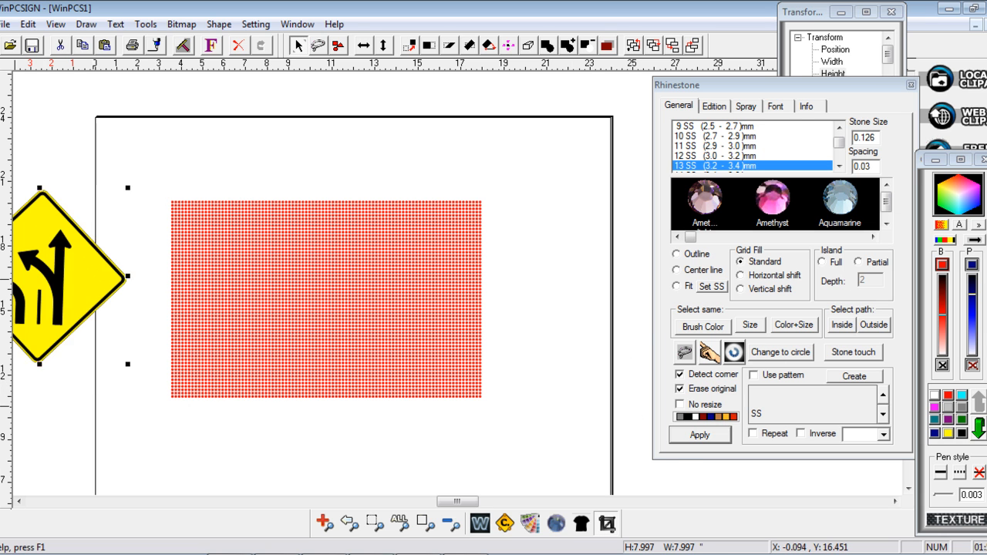
left_click(967, 87)
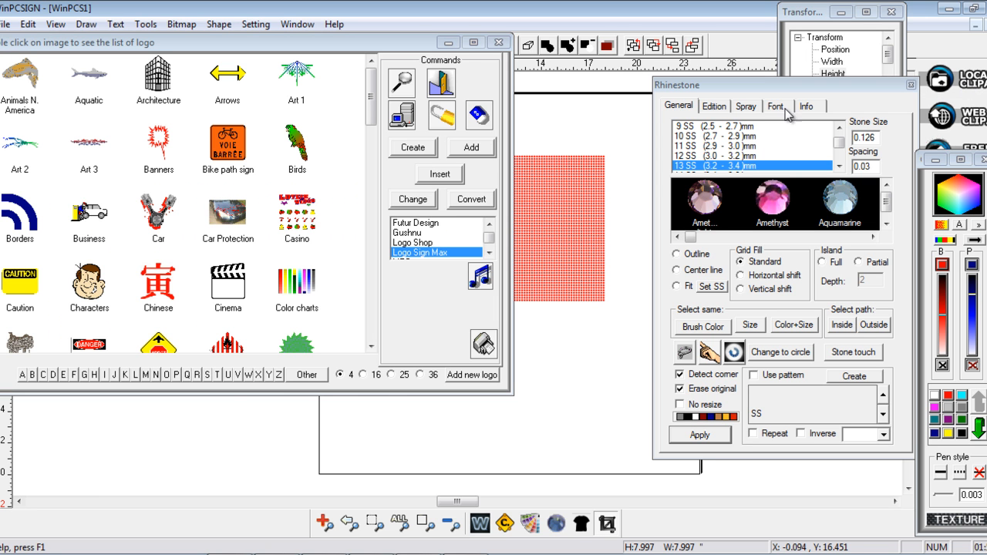
left_click_drag(374, 96, 372, 172)
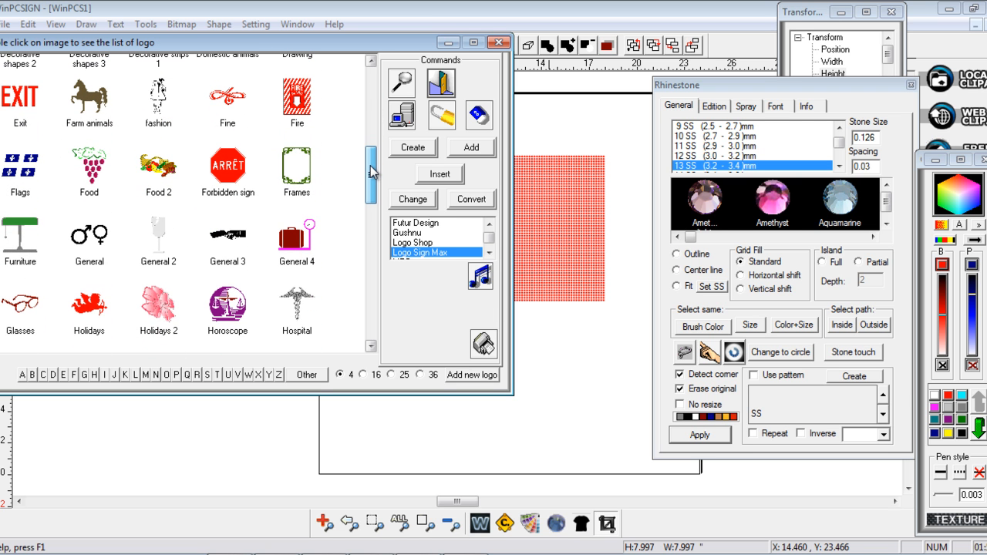
left_click_drag(372, 173, 374, 118)
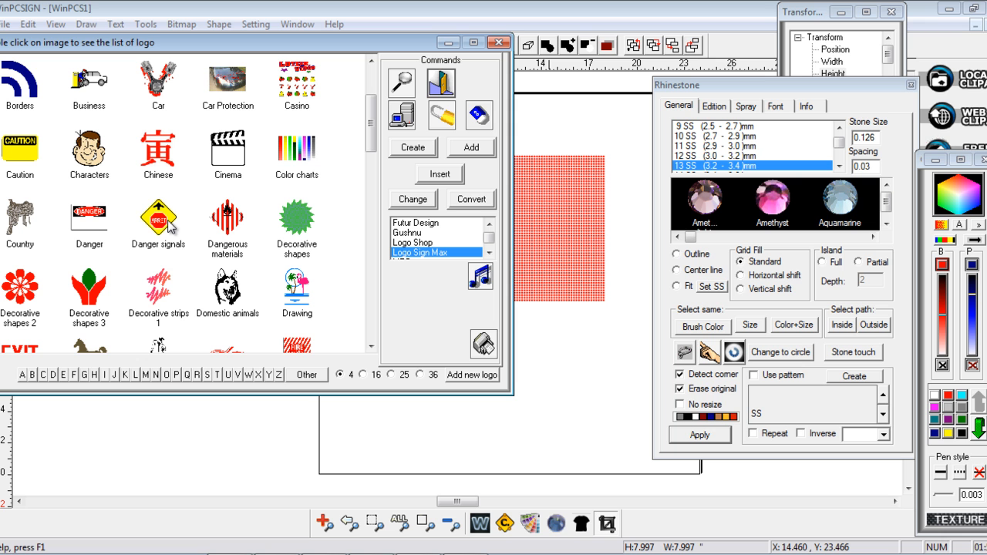
left_click(168, 225)
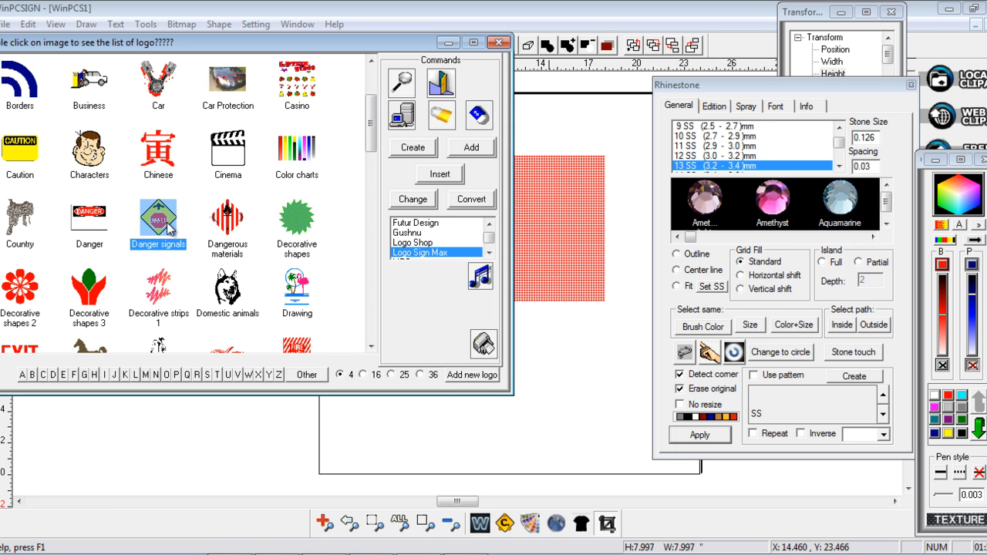
double_click(168, 225)
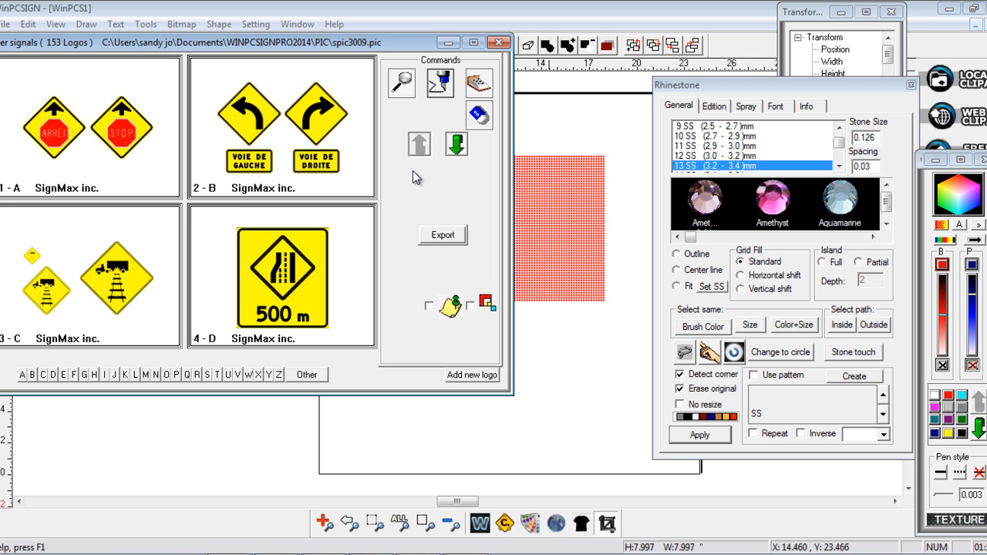
left_click(459, 148)
left_click(457, 146)
left_click(457, 147)
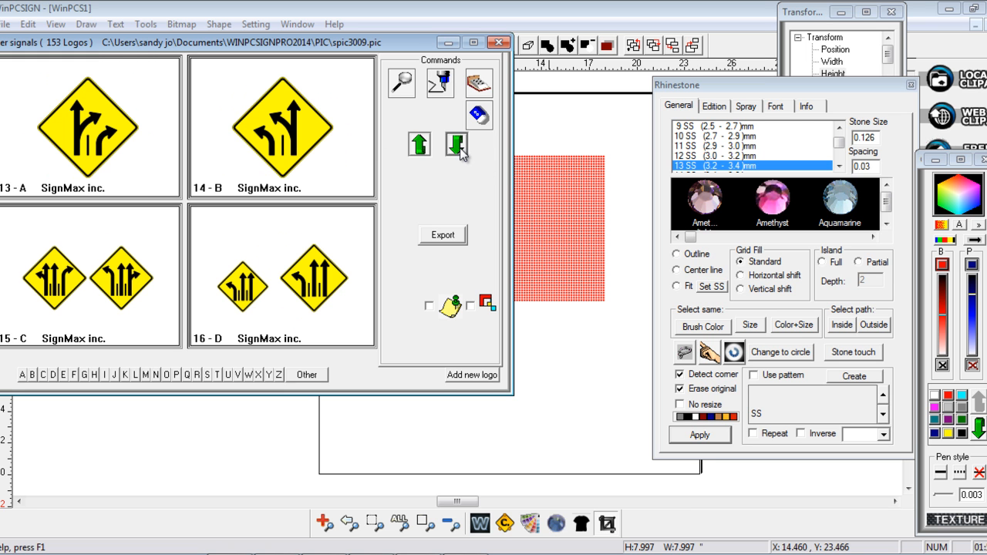
left_click(493, 42)
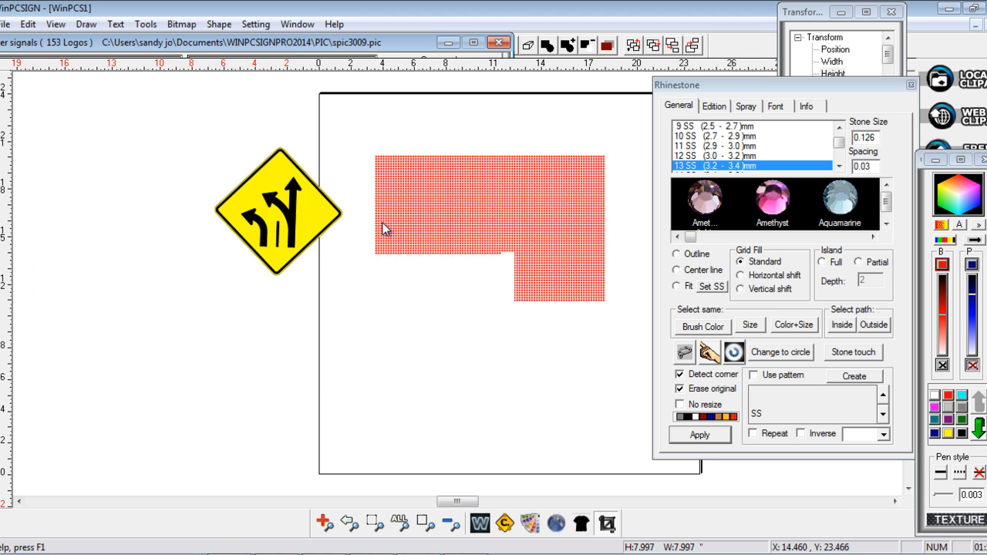
Step: Place the yellow road sign over the middle of the rhinestone rectangle and select the stones inside its path
left_click(287, 223)
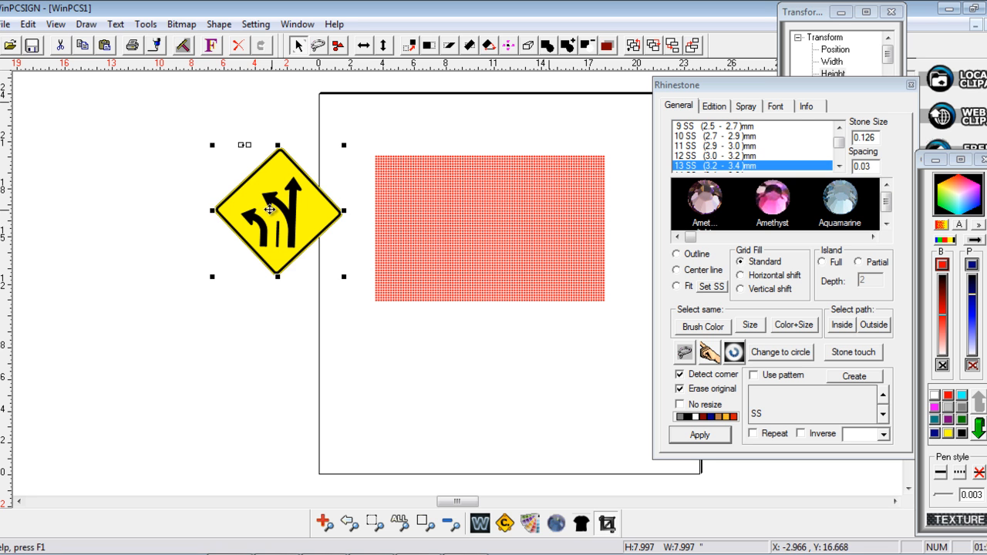
left_click_drag(266, 206, 470, 225)
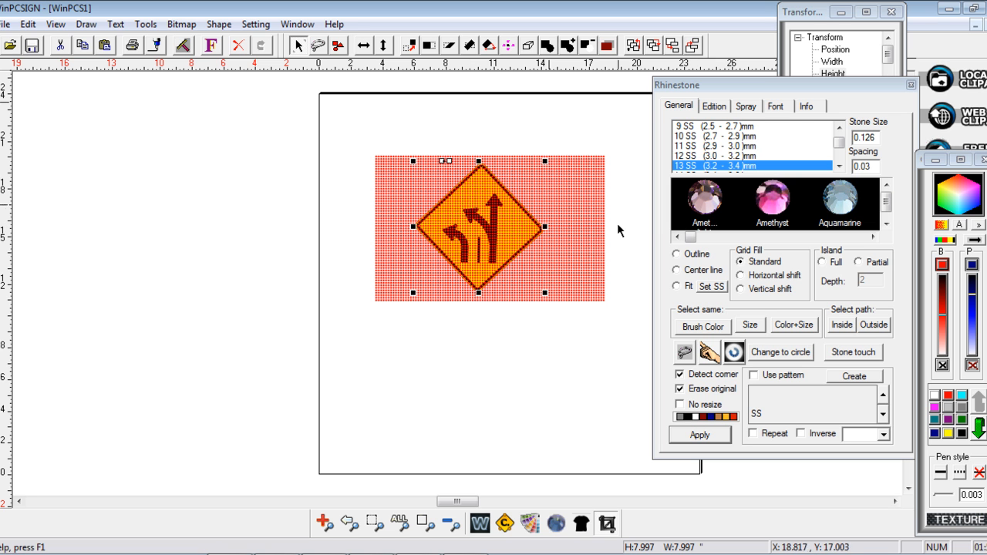
left_click_drag(458, 501, 465, 501)
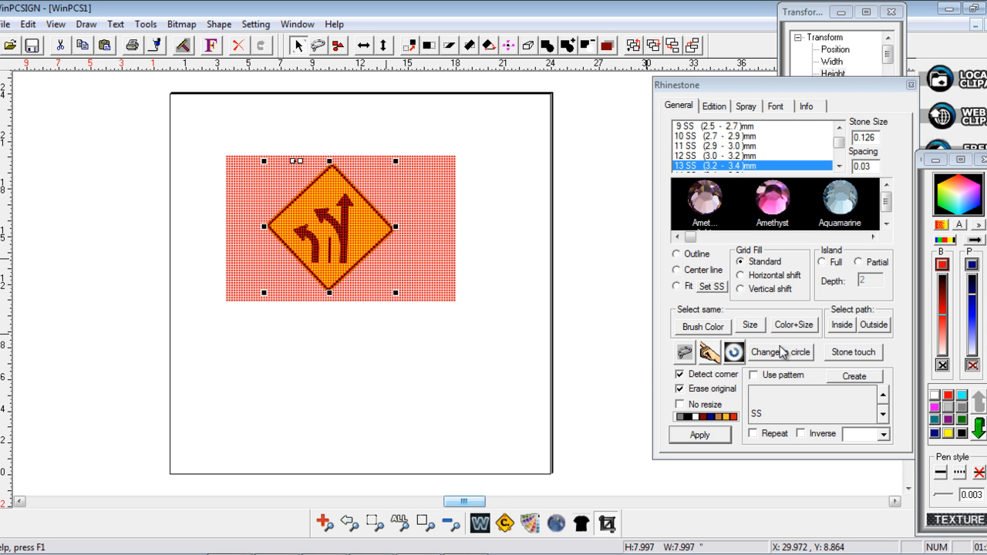
left_click(840, 327)
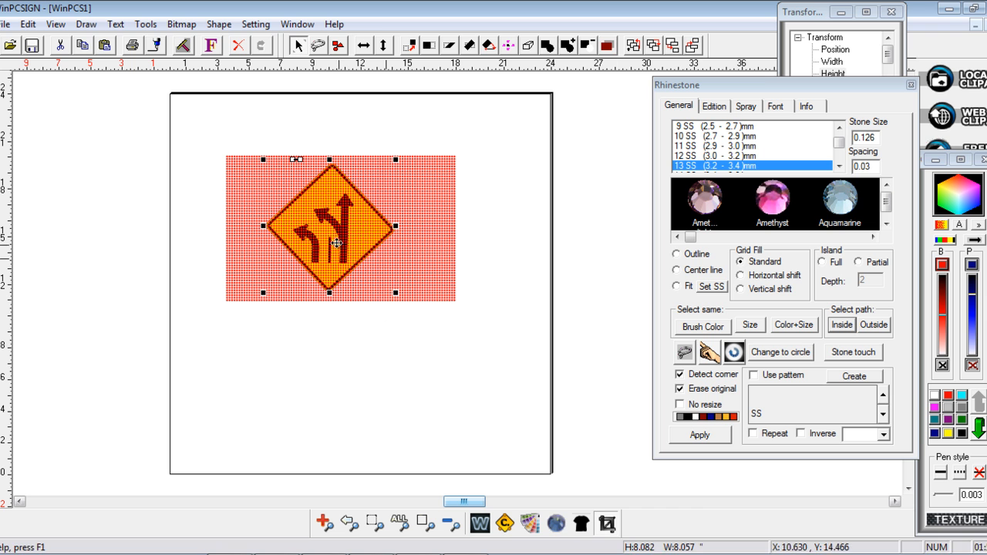
Step: Move the selected diamond of rhinestones right of the rectangle, and the yellow road sign off the rectangle to its left
left_click_drag(323, 225, 525, 232)
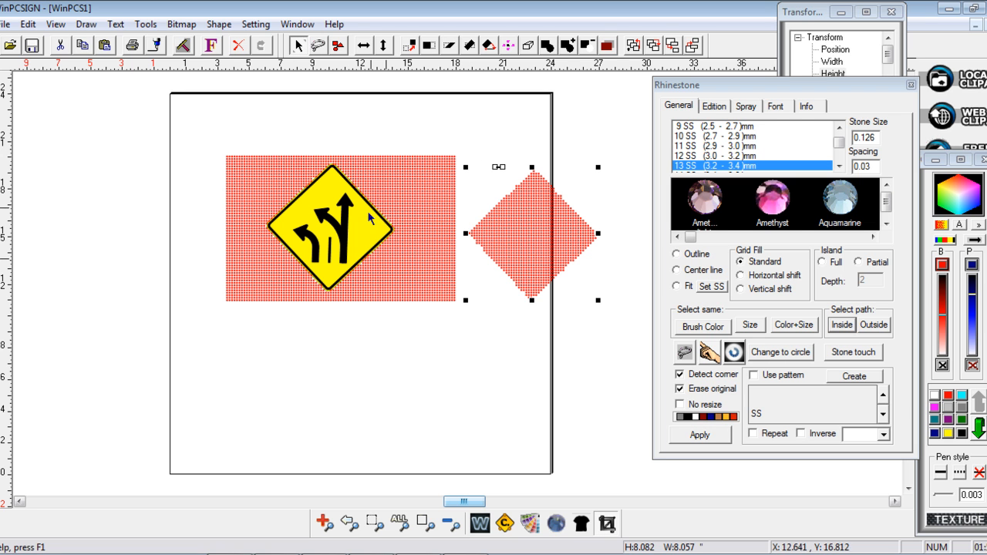
left_click(266, 126)
left_click(344, 229)
left_click_drag(344, 230, 153, 229)
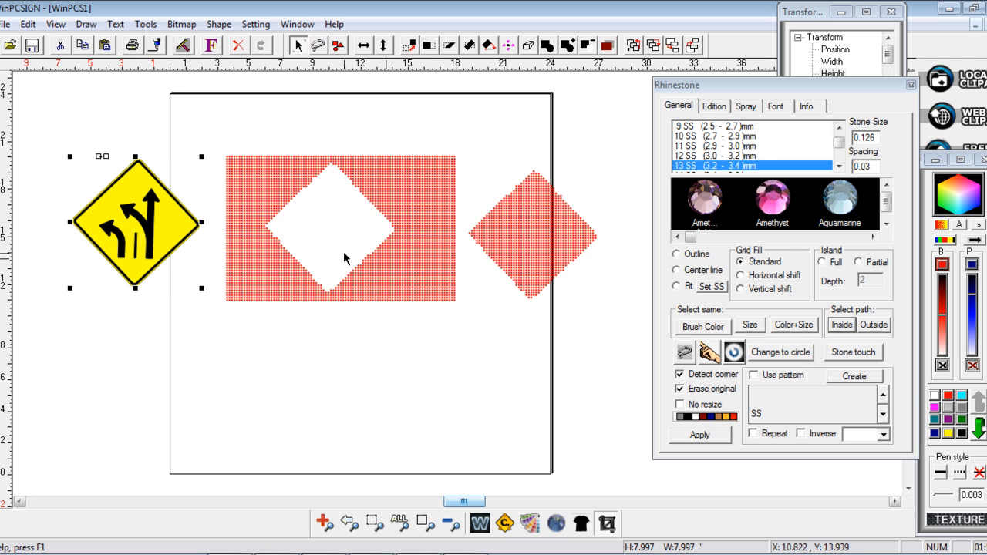